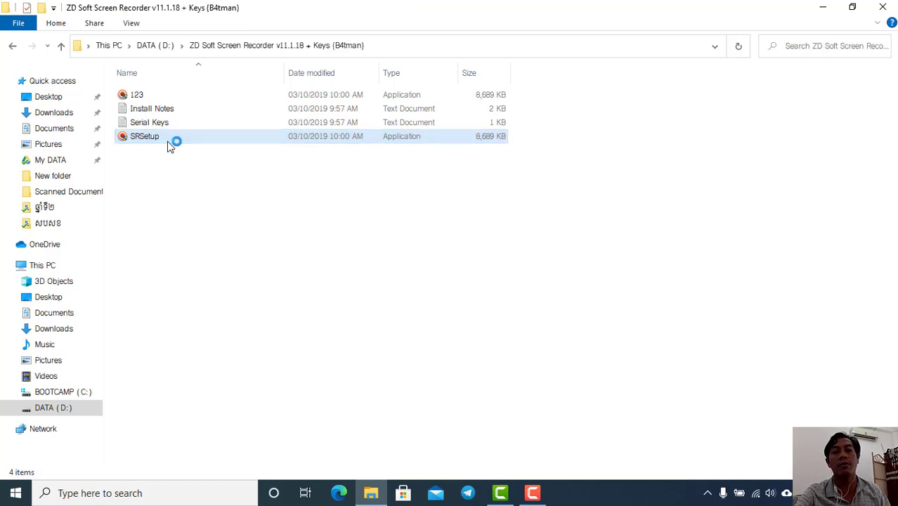
- Try to run the SRSetup installer from the ZD Soft Screen Recorder folder, and minimize the folder window
click(169, 141)
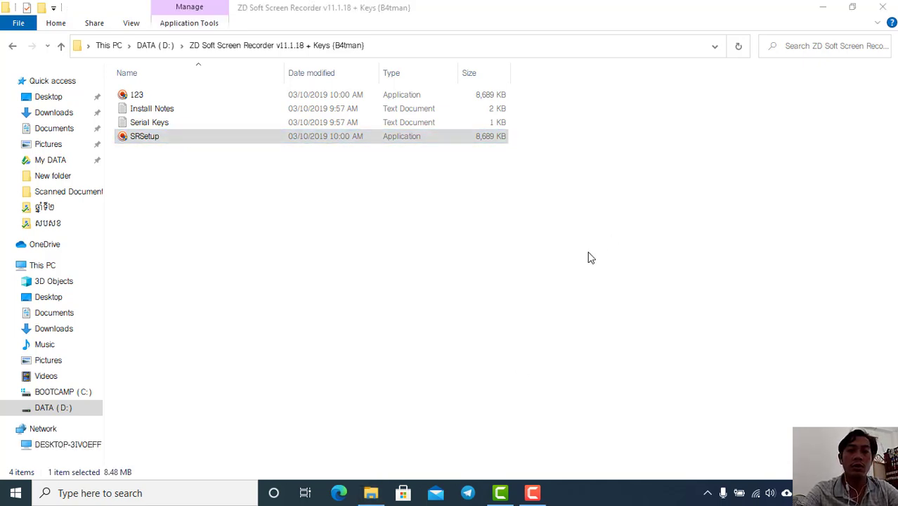
click(370, 492)
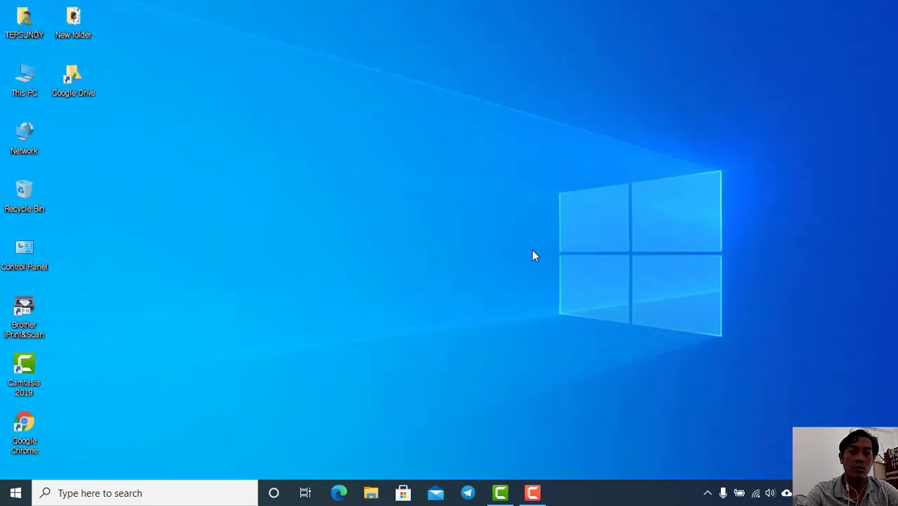
- Search Windows for regedit, run Registry Editor as administrator and maximize its window
click(16, 496)
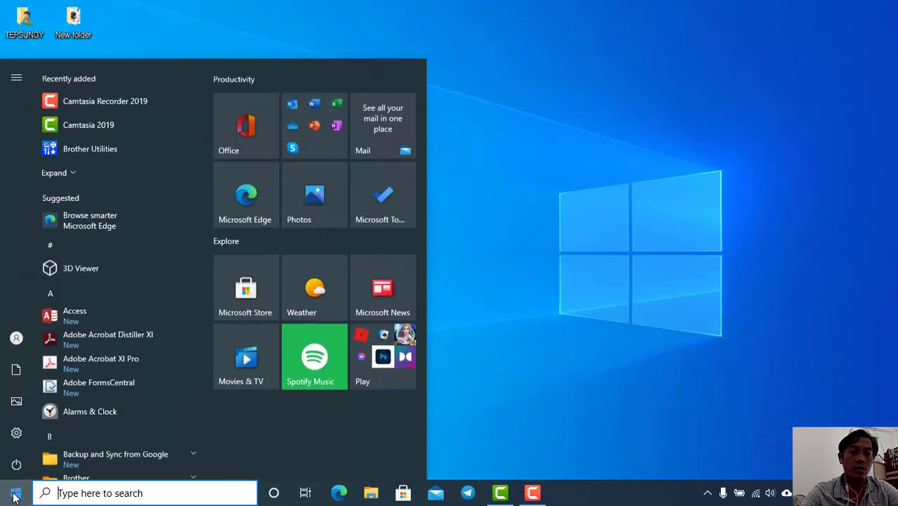
click(60, 495)
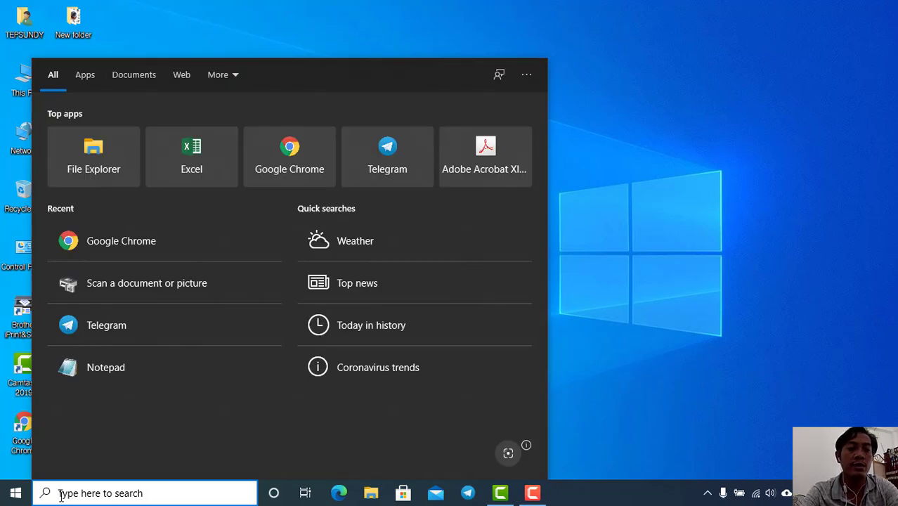
text(r)
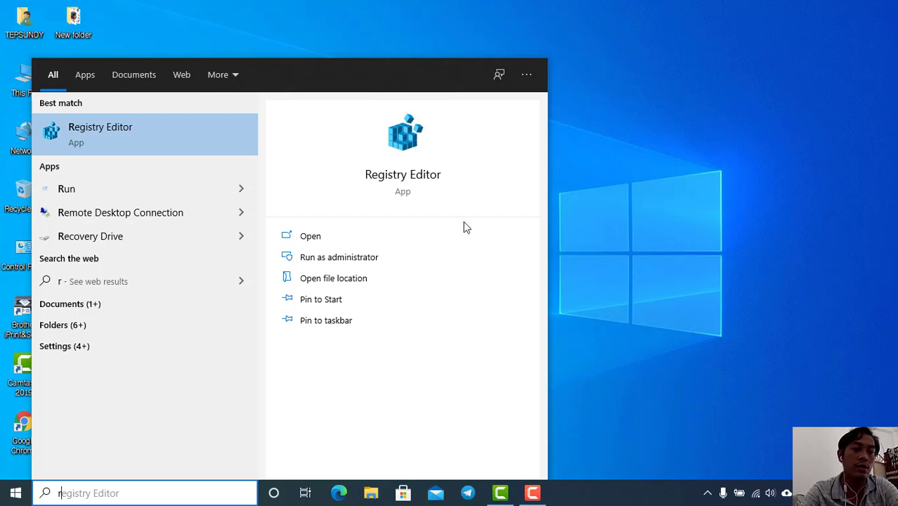
text(eg)
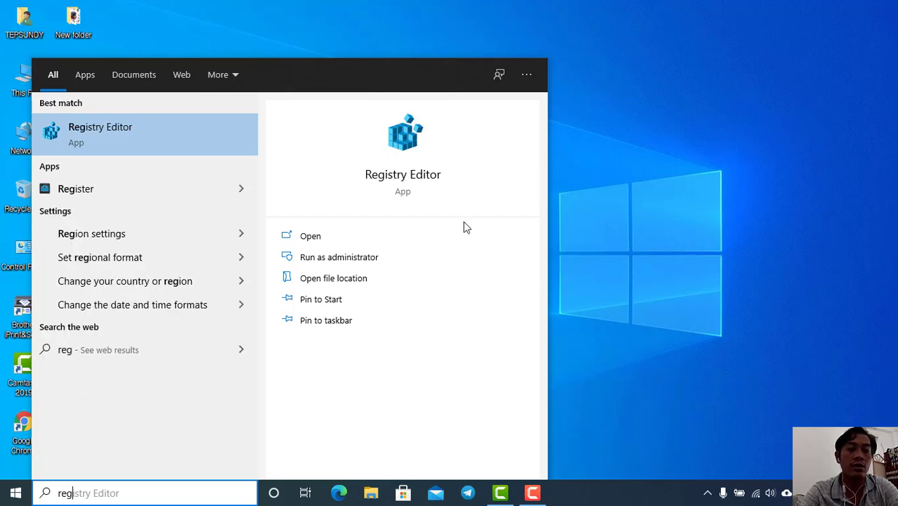
text(edit)
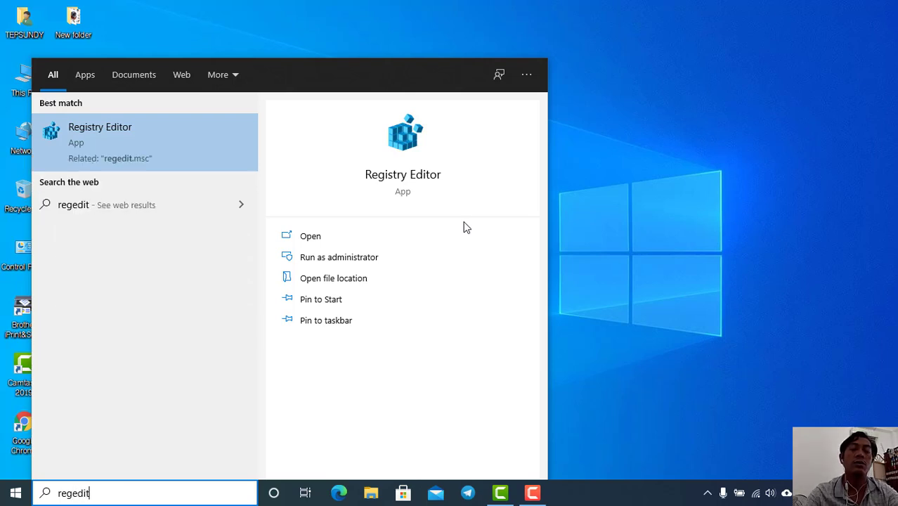
right_click(84, 136)
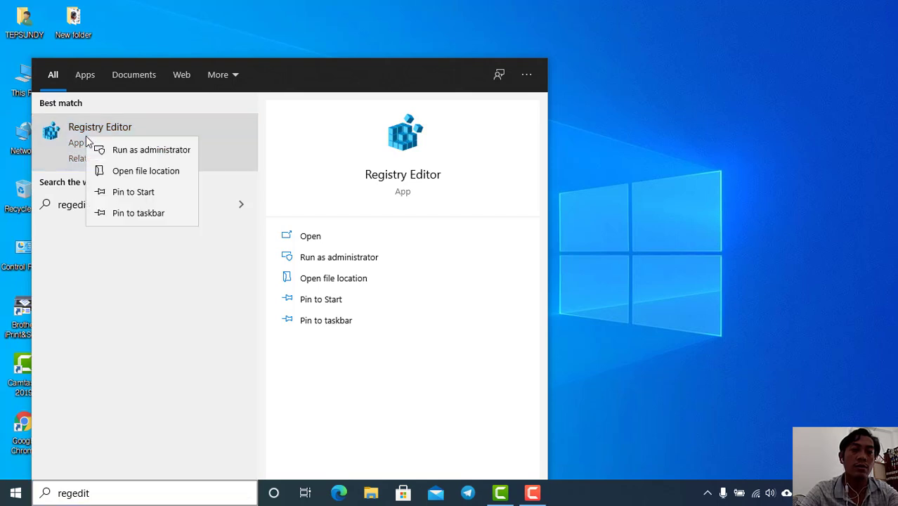
click(151, 150)
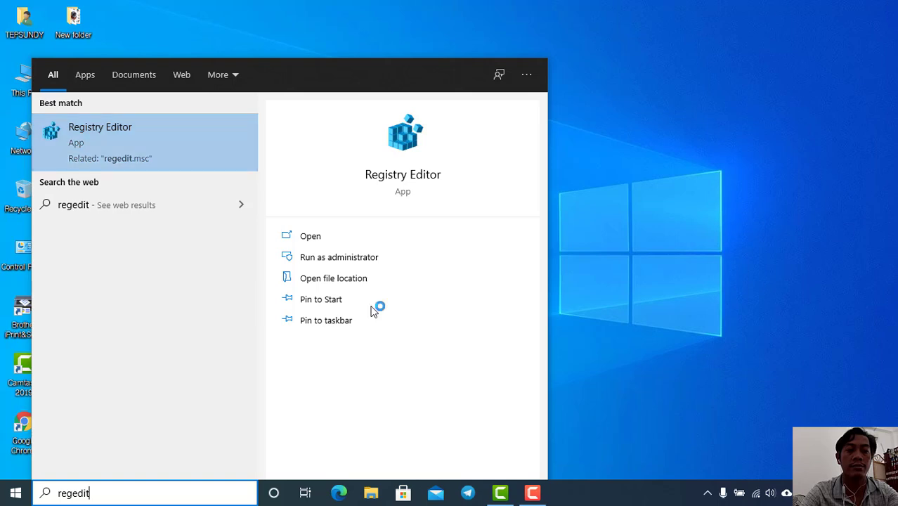
click(611, 120)
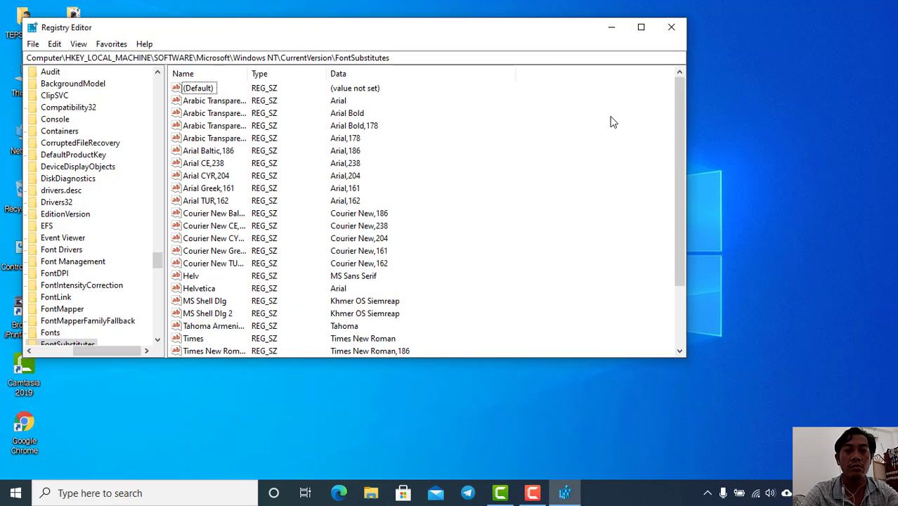
click(641, 26)
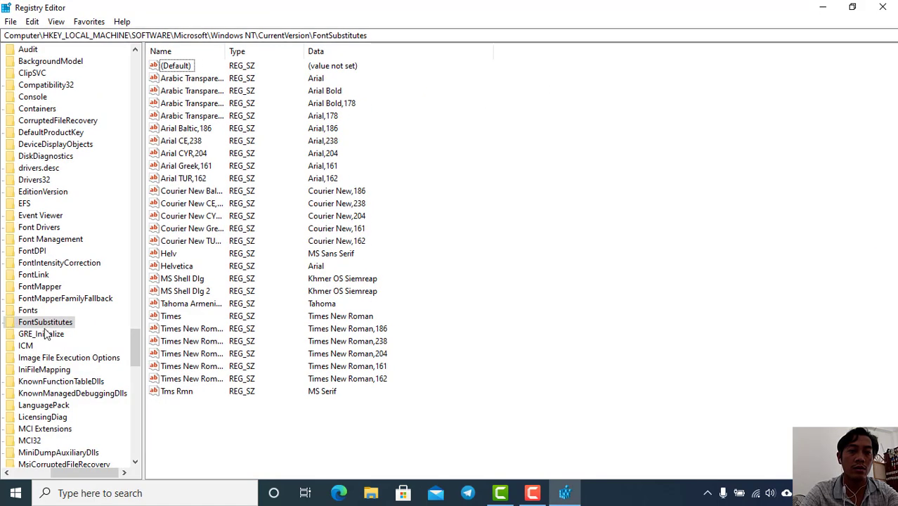
- Collapse the registry tree from FontSubstitutes back up to the HKEY_LOCAL_MACHINE root key
click(42, 328)
key(Left)
key(Left)
key(Left)
key(Left)
key(Left)
key(Left)
key(Left)
key(Left)
key(Left)
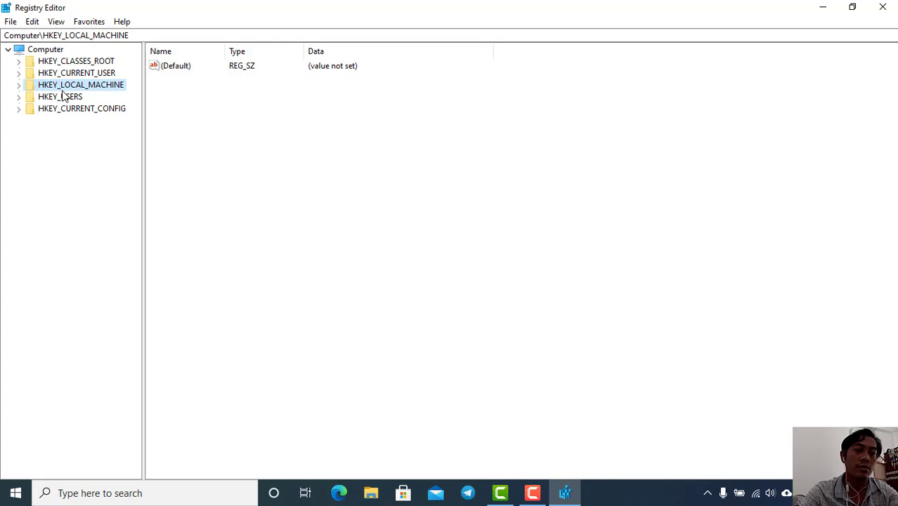
- Expand the registry tree through HKEY_LOCAL_MACHINE and SOFTWARE to the Microsoft key
click(19, 85)
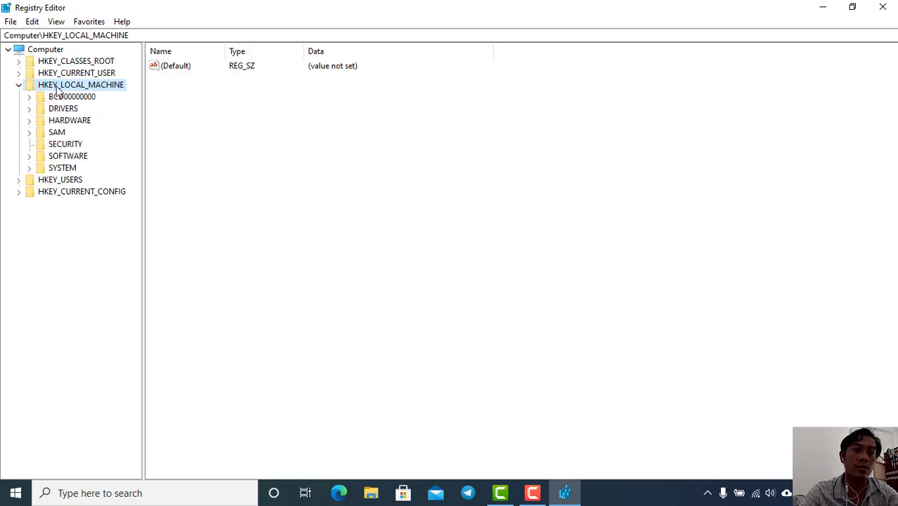
click(66, 157)
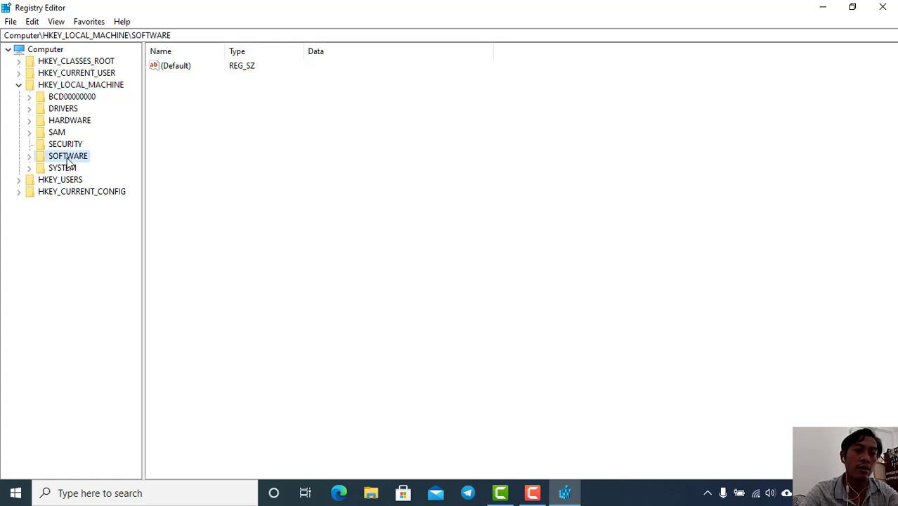
click(30, 156)
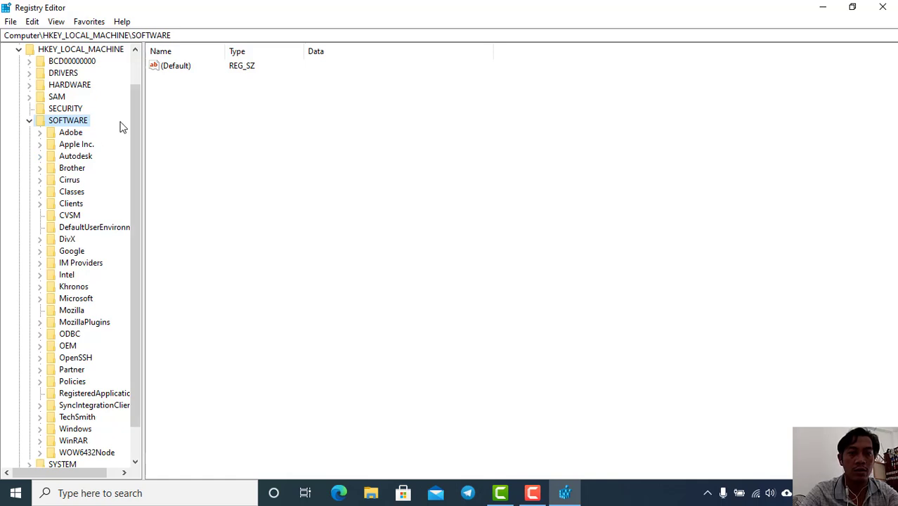
drag(138, 127, 140, 211)
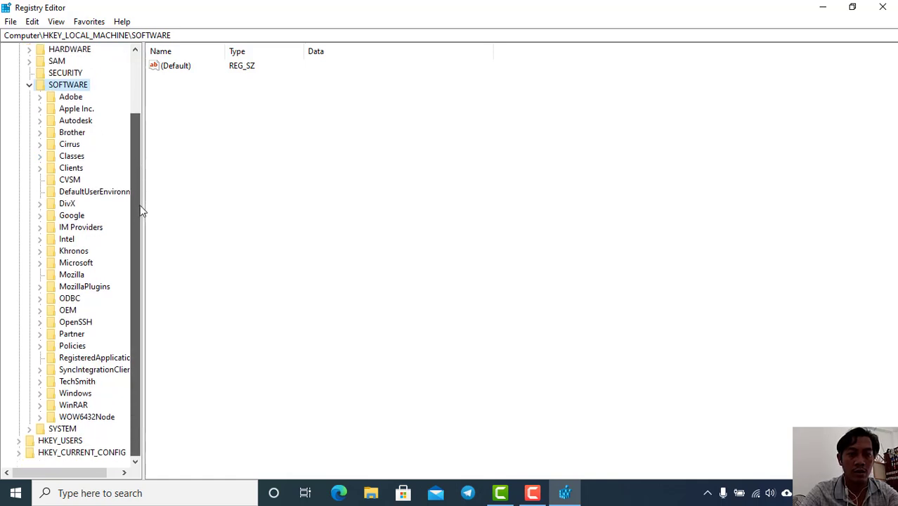
click(78, 263)
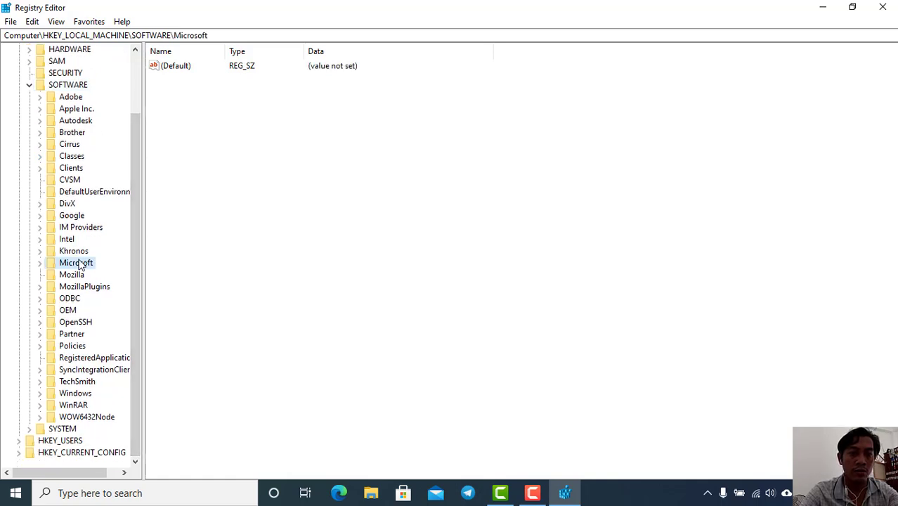
click(39, 262)
- Expand the Windows key under Microsoft, and select and expand its CurrentVersion subkey
drag(136, 116, 156, 391)
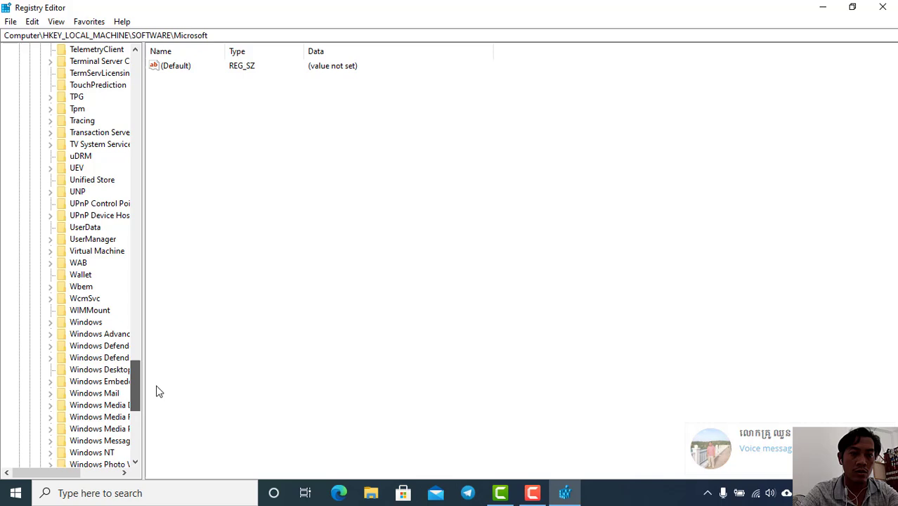
click(86, 324)
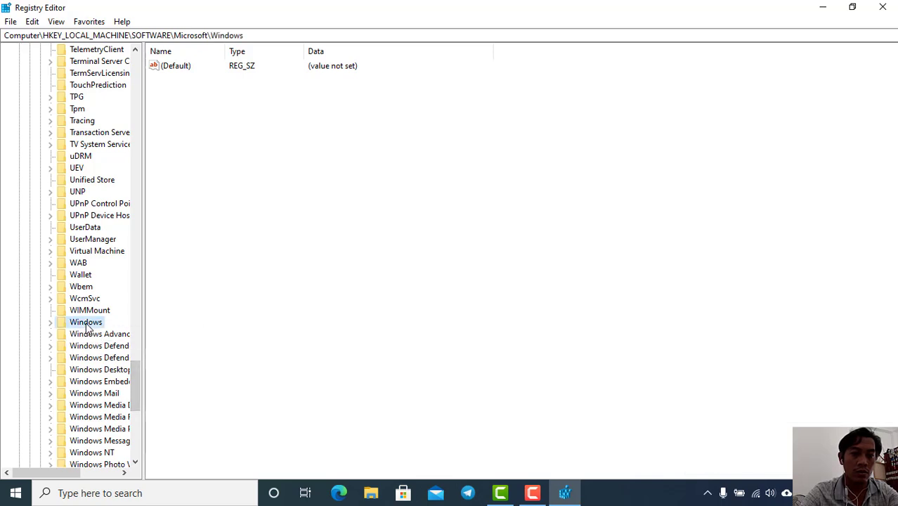
click(50, 323)
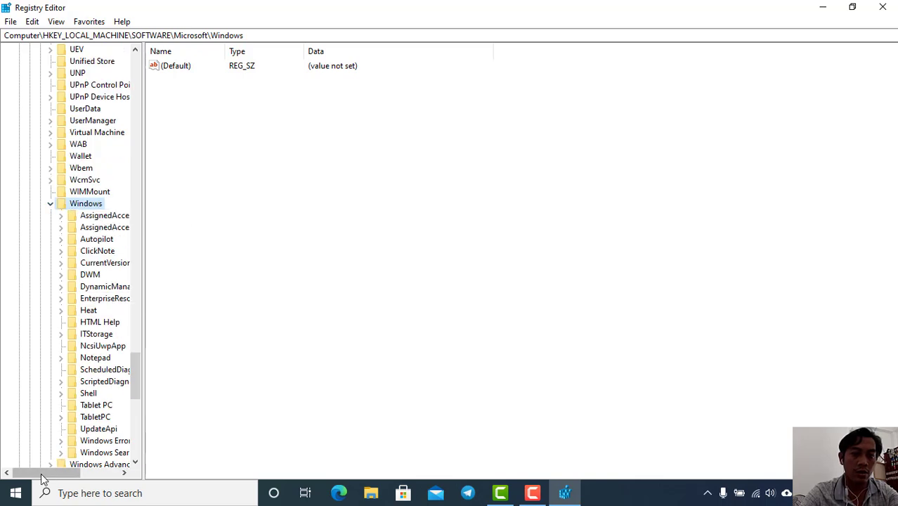
drag(42, 472, 63, 472)
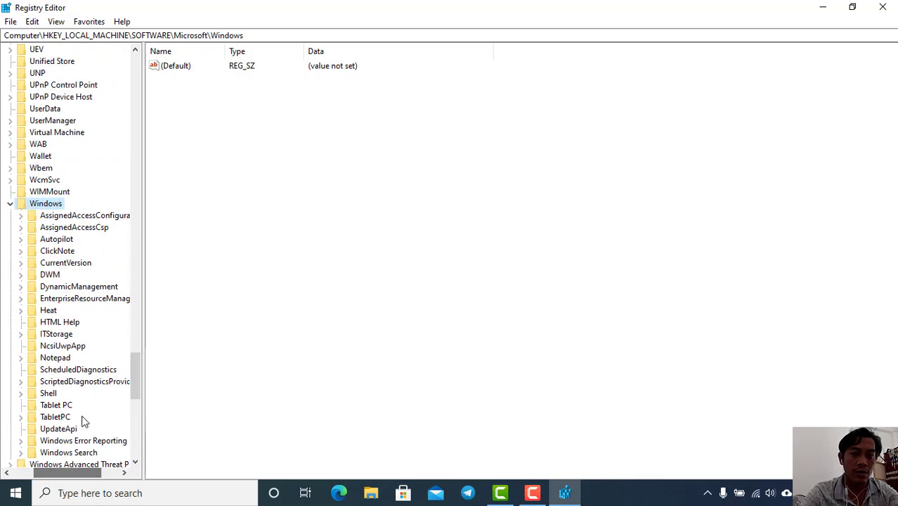
click(70, 264)
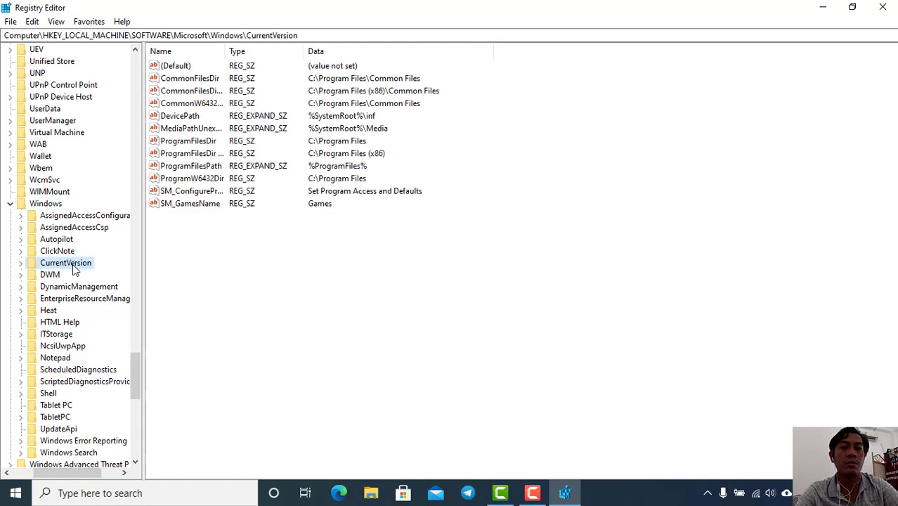
click(21, 263)
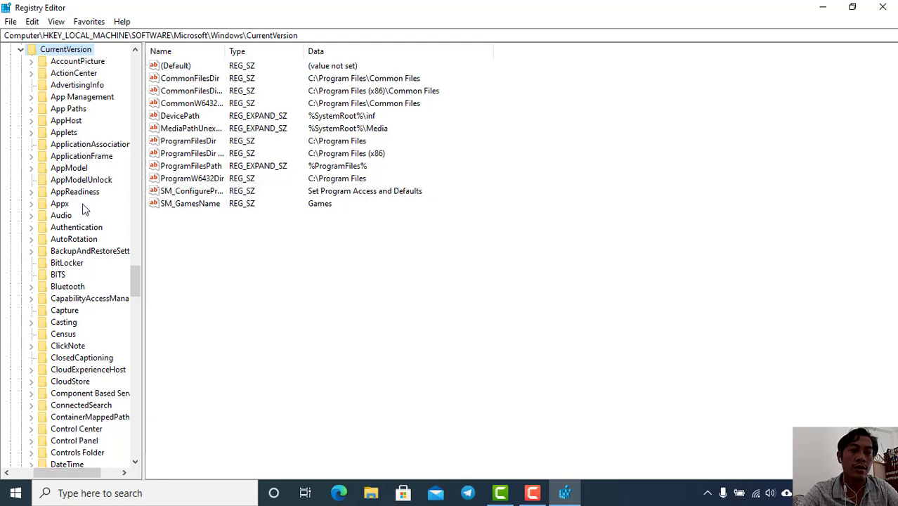
- Expand Policies under CurrentVersion and open its System subkey to list the values
scroll(96, 263, down, 11)
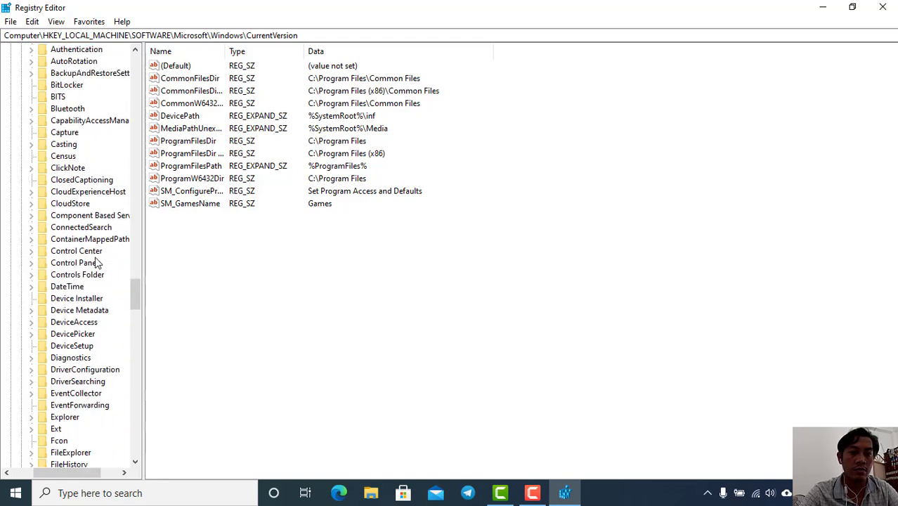
scroll(96, 263, down, 12)
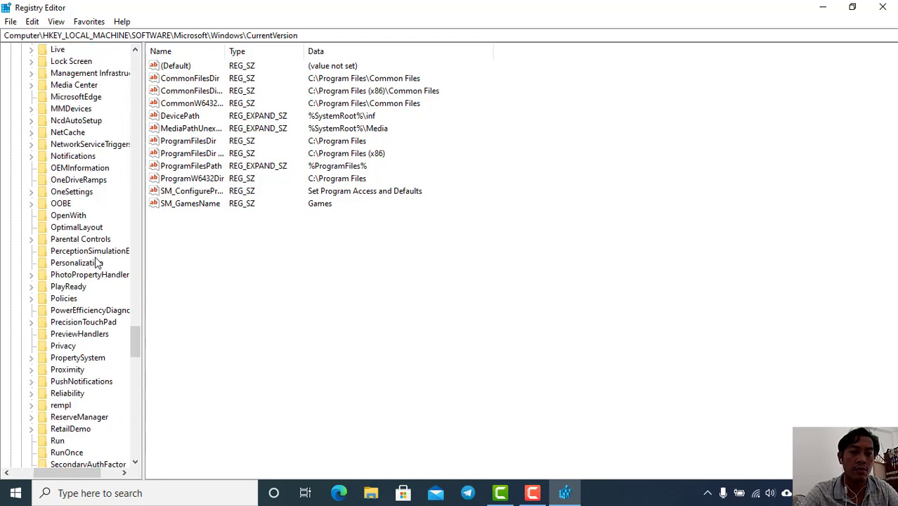
click(31, 299)
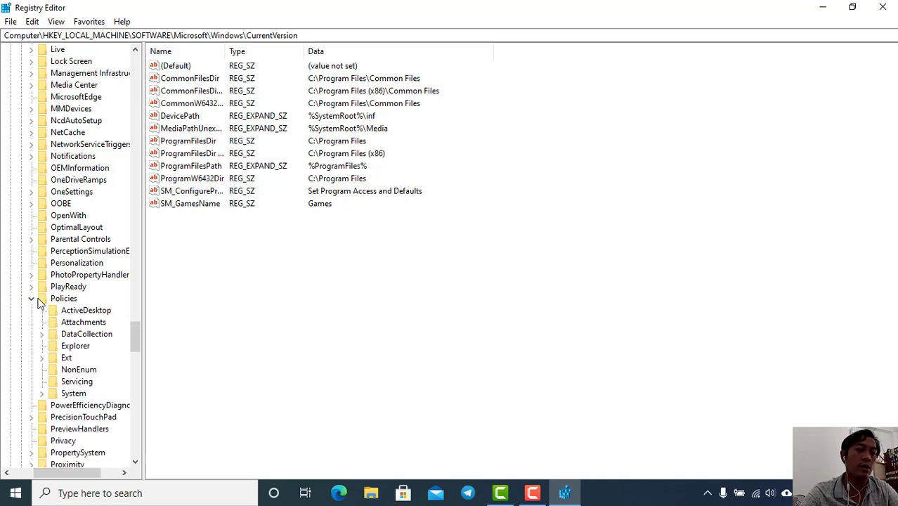
click(41, 393)
scroll(83, 324, down, 2)
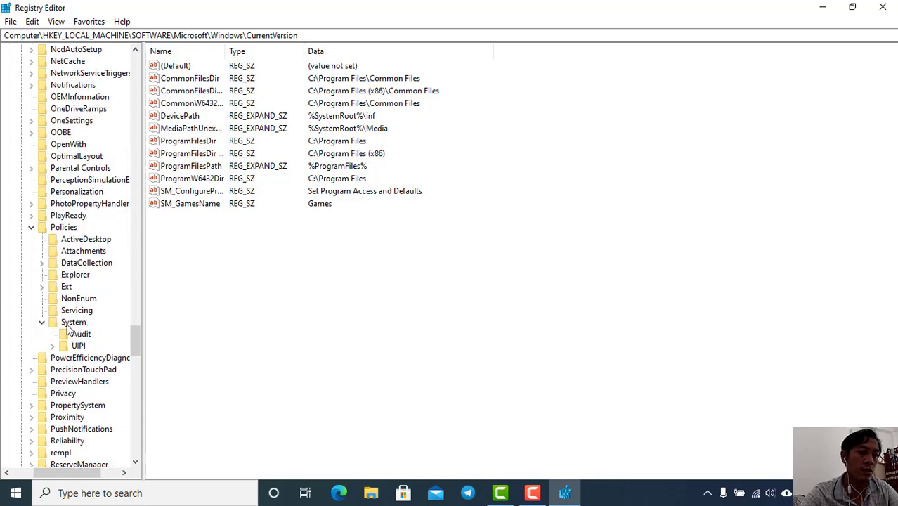
click(72, 322)
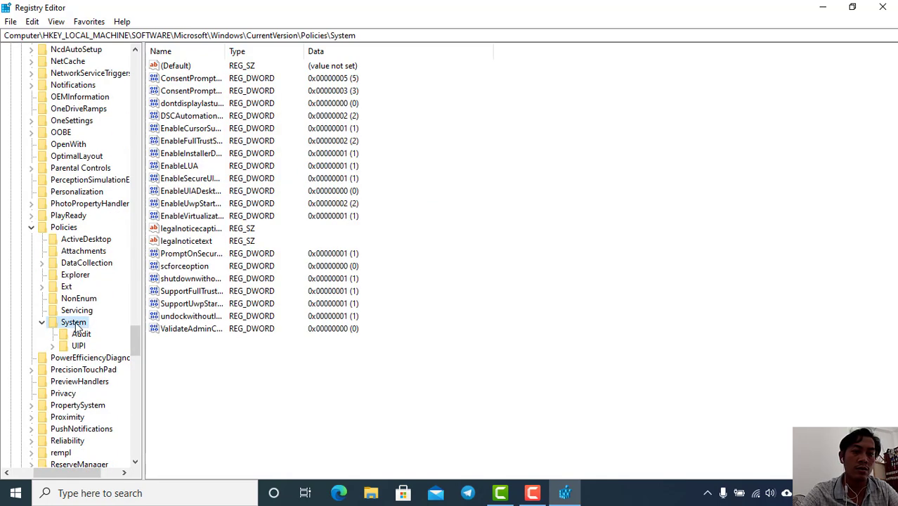
- Set the EnableLUA value data to 0 in the System key, and close Registry Editor
double_click(190, 166)
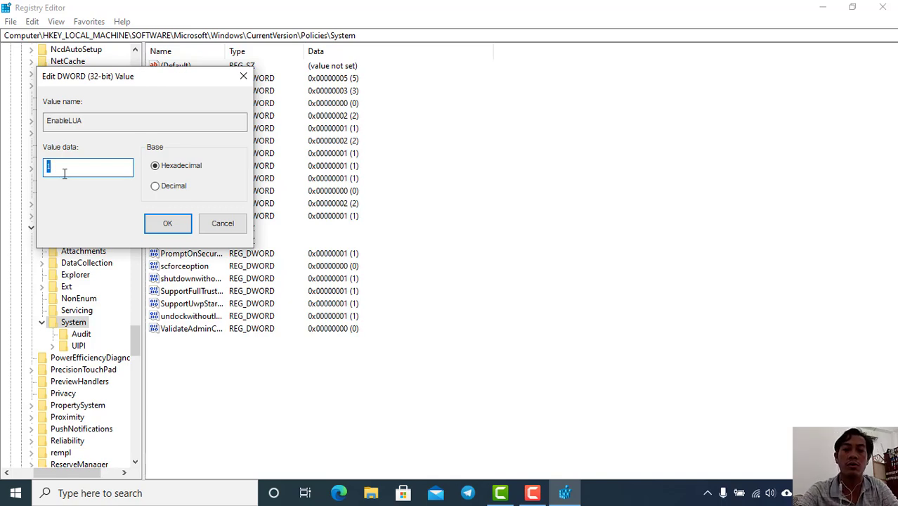
text(0)
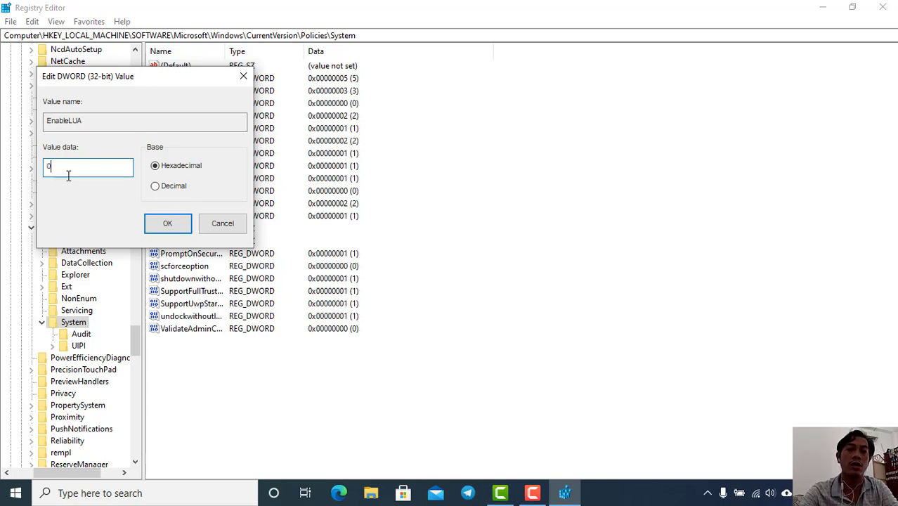
click(168, 223)
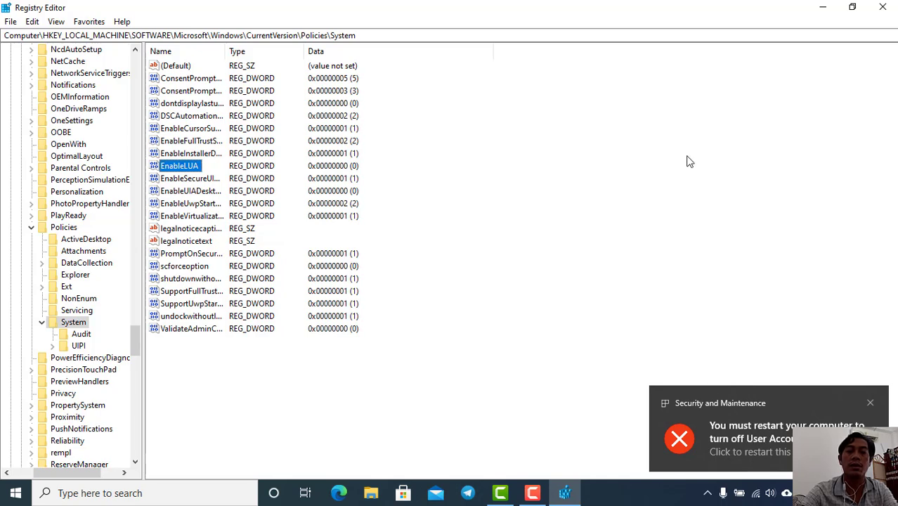
click(893, 11)
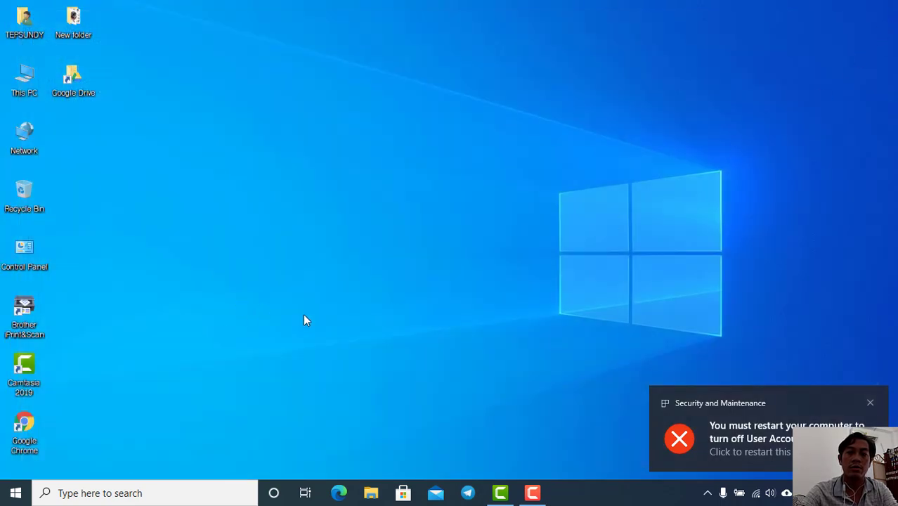
- Open the ZD Soft Screen Recorder v11.1.18 folder on the DATA (D:) drive and launch SRSetup
mouse_move(530, 498)
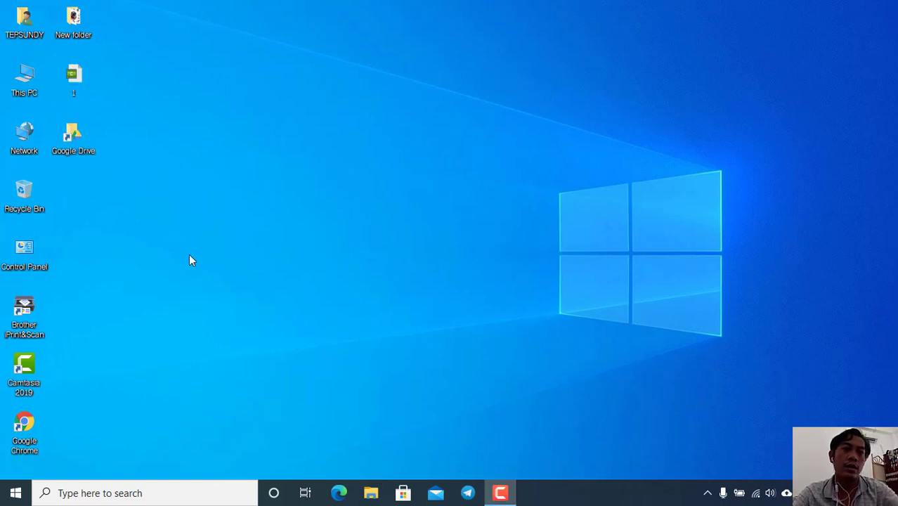
double_click(34, 94)
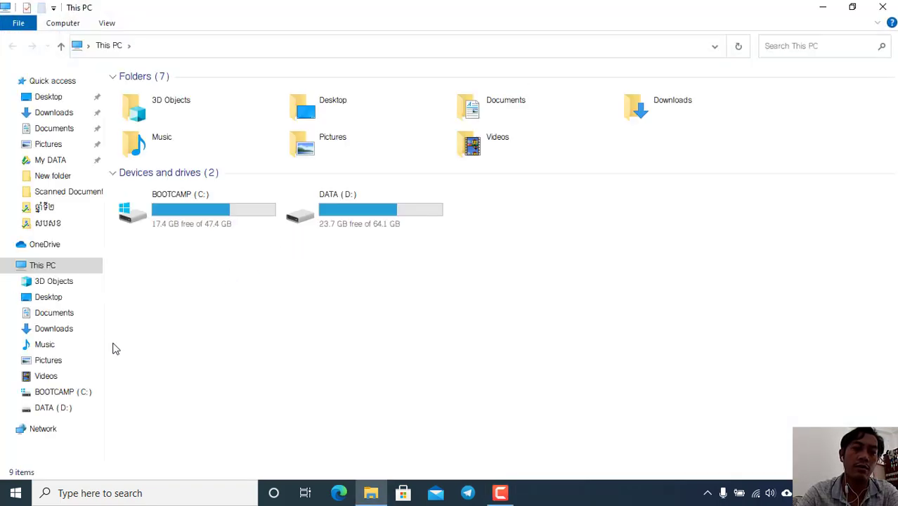
double_click(383, 209)
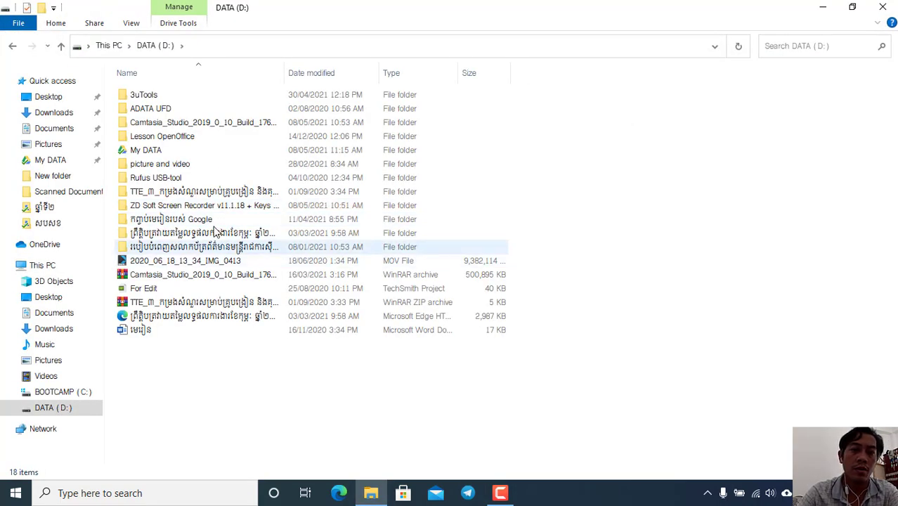
double_click(180, 205)
double_click(141, 137)
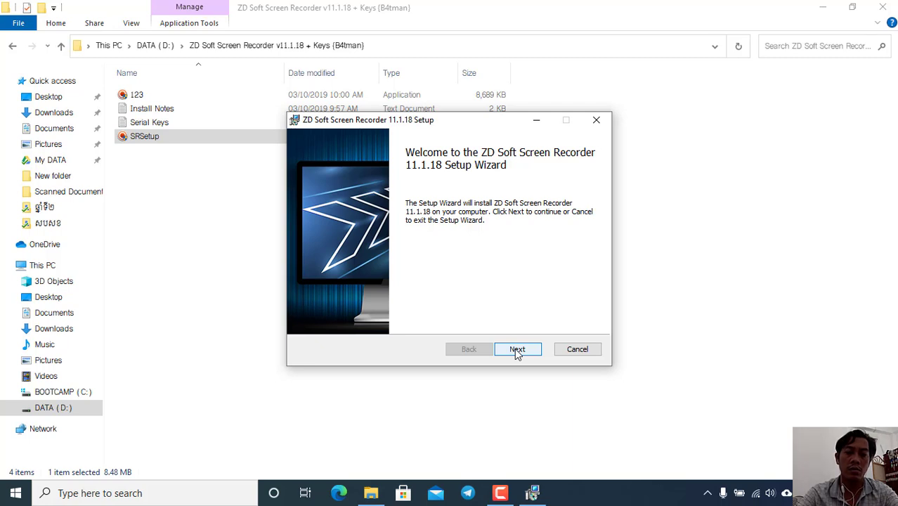
- Accept the license agreement, install ZD Soft Screen Recorder 11.1.18 and finish the setup wizard
click(517, 349)
click(341, 317)
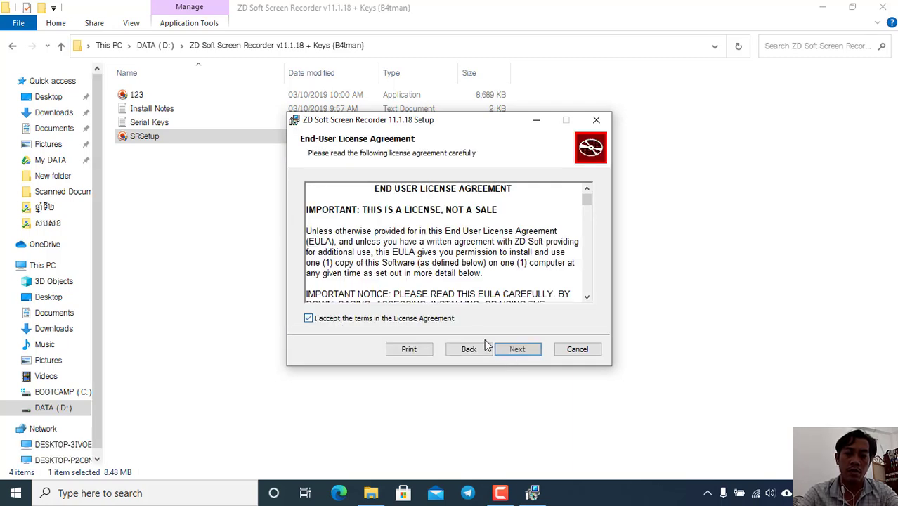
click(517, 349)
click(519, 350)
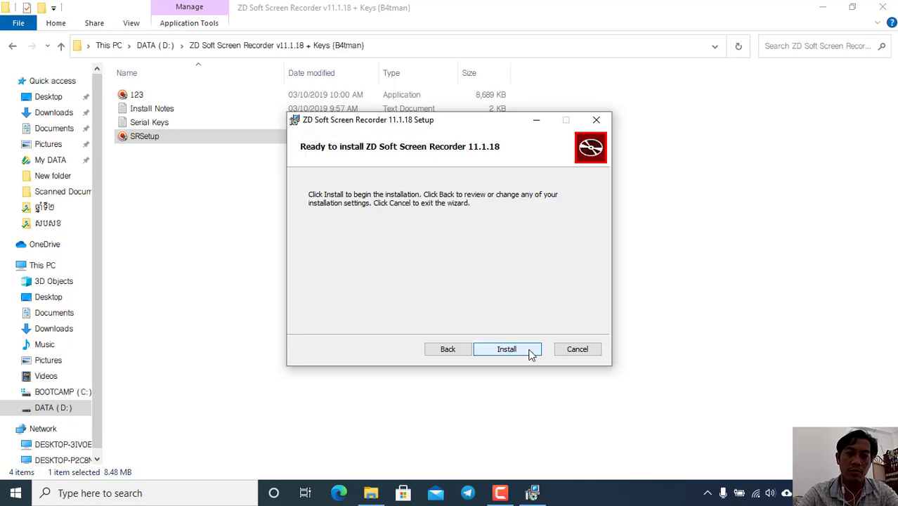
click(531, 354)
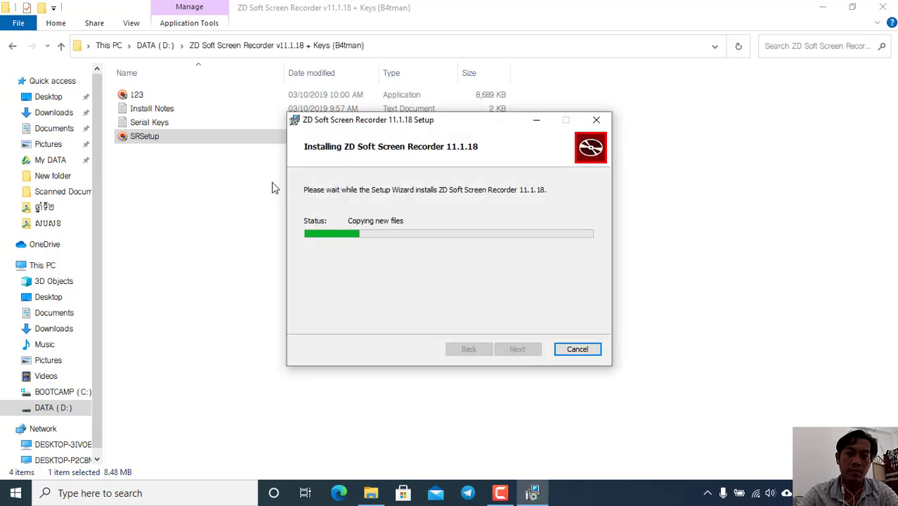
click(520, 348)
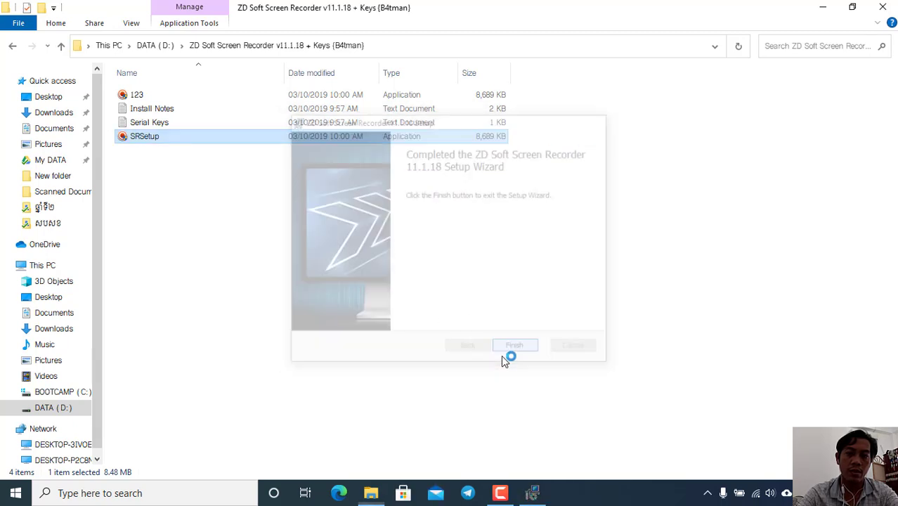